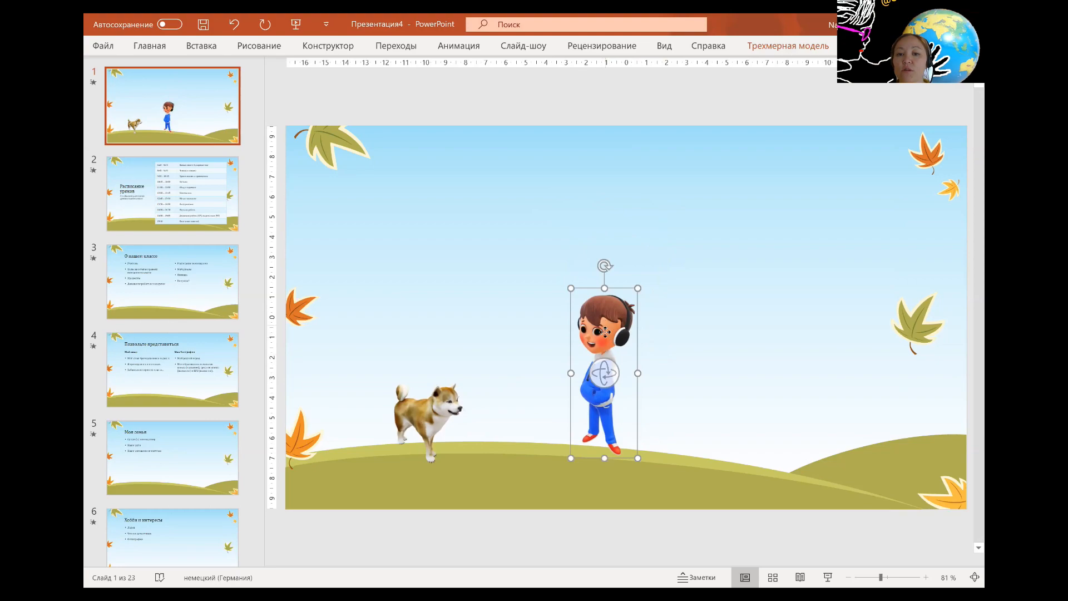
Move the boy 3D model down onto the hill, close to the dog.
drag(608, 337, 555, 348)
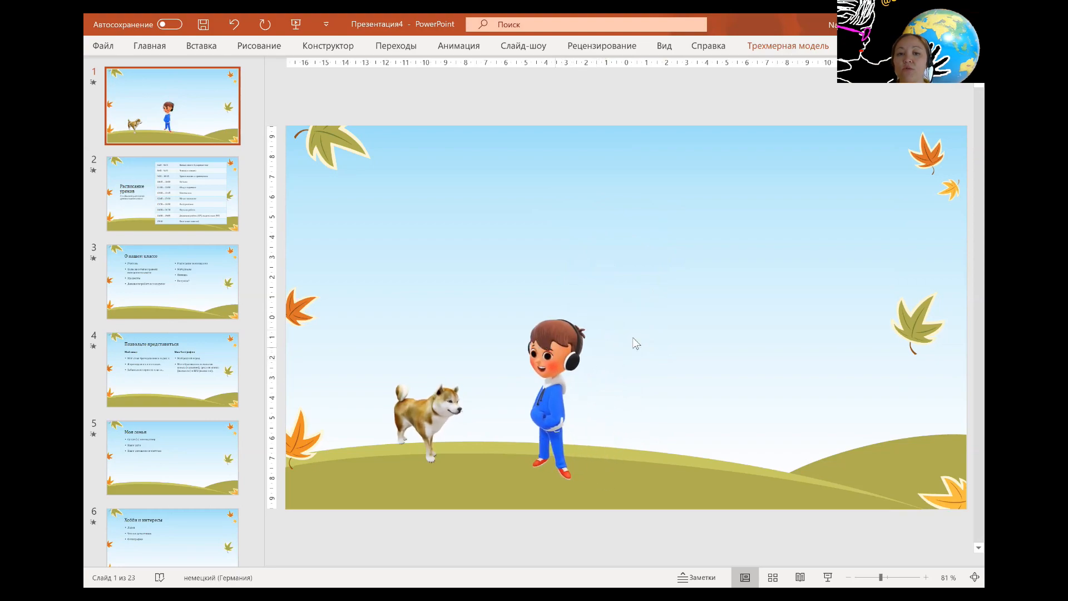
click(541, 168)
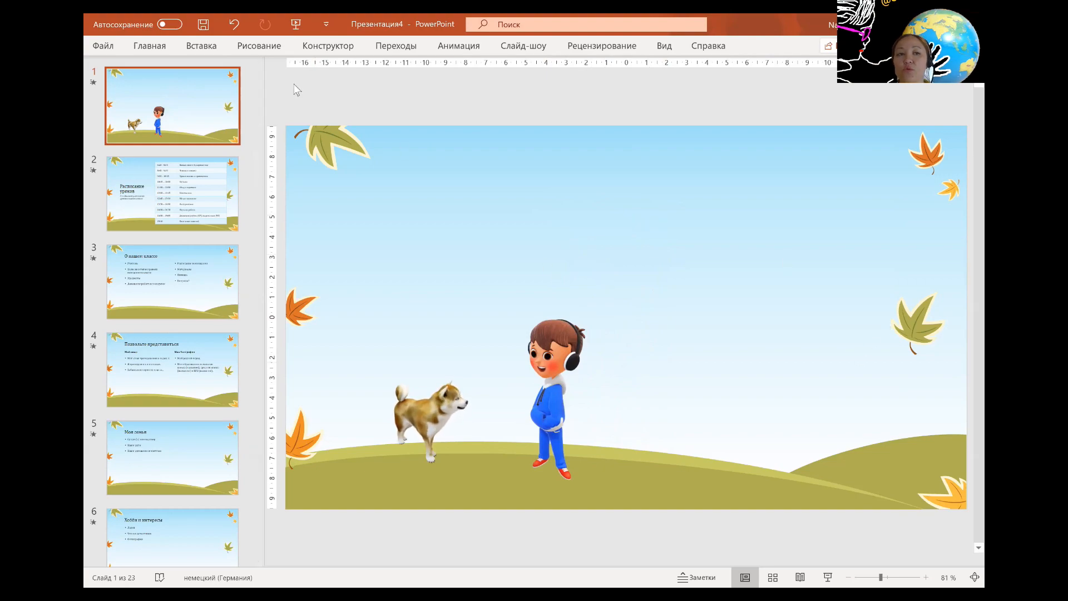
Insert the animated black-and-brown sitting dog from the "Кошки и собаки" category of the online 3D models.
click(209, 45)
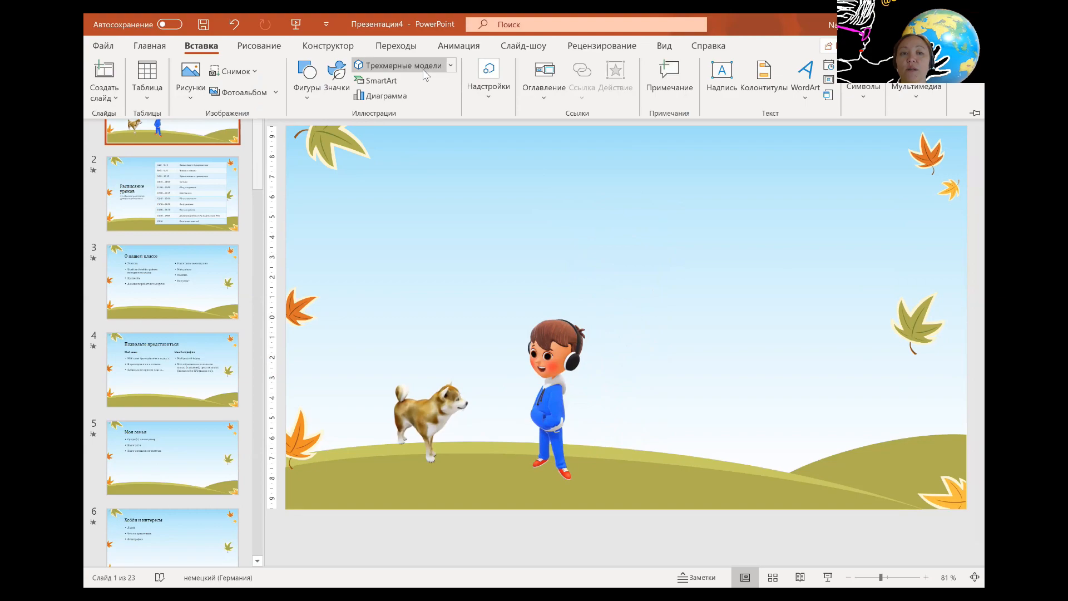
click(426, 75)
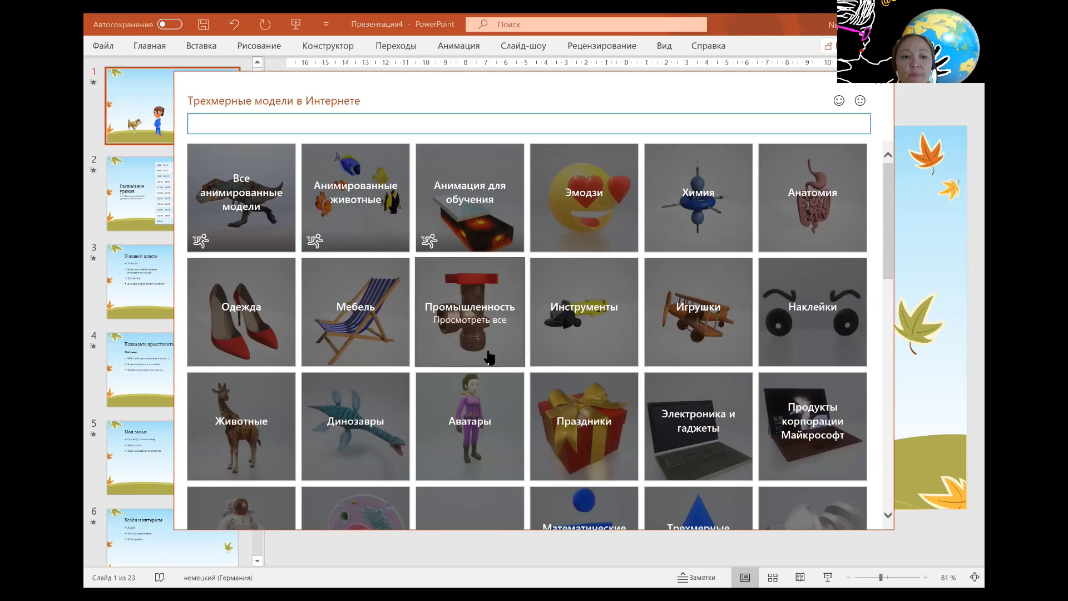
scroll(485, 358, down, 2)
scroll(493, 352, down, 10)
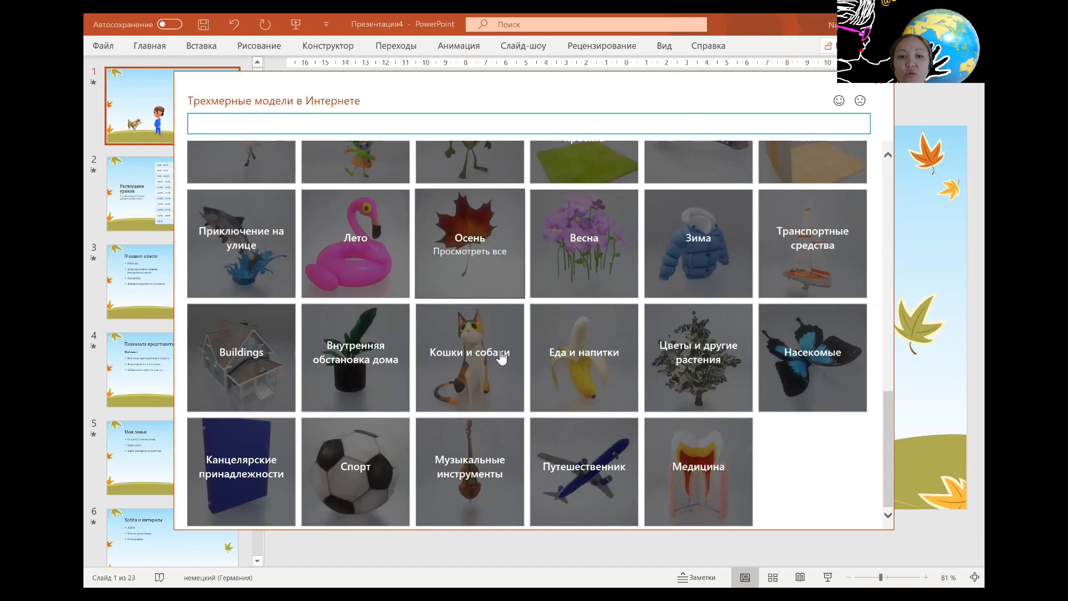
click(482, 343)
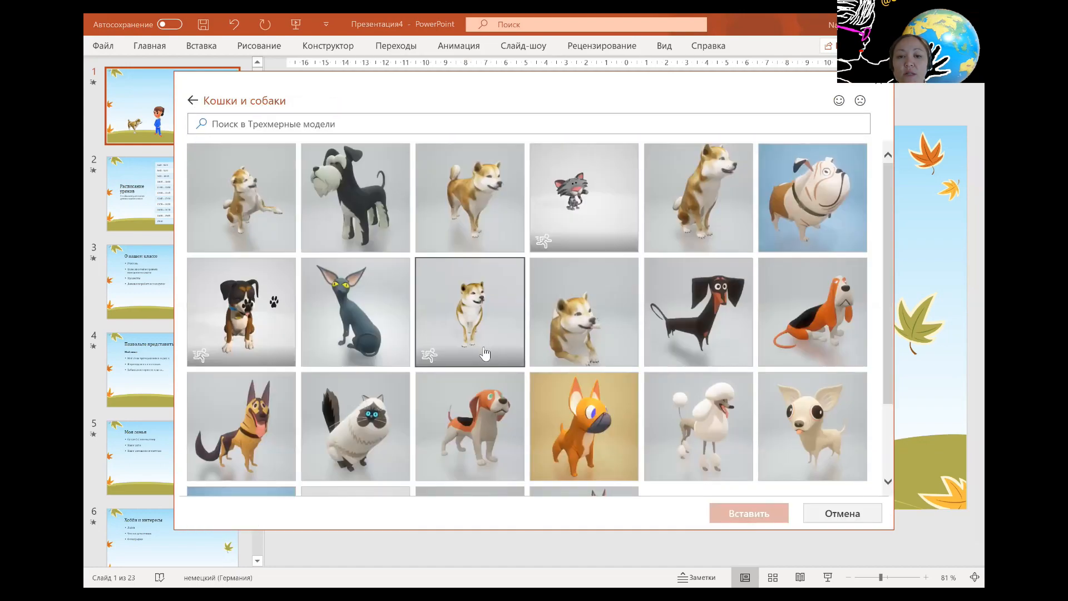
click(248, 327)
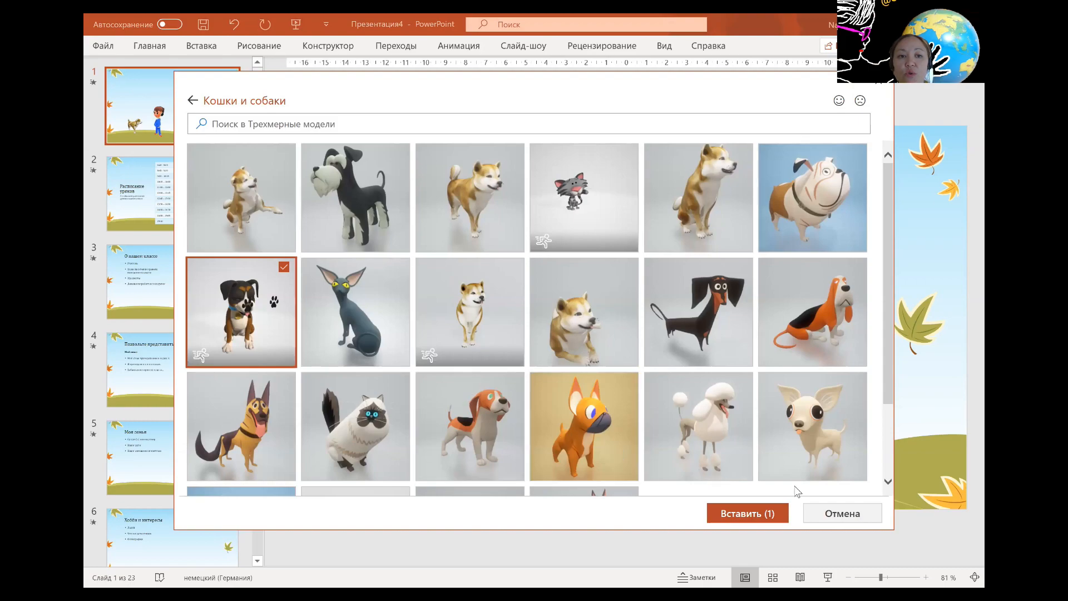
click(741, 514)
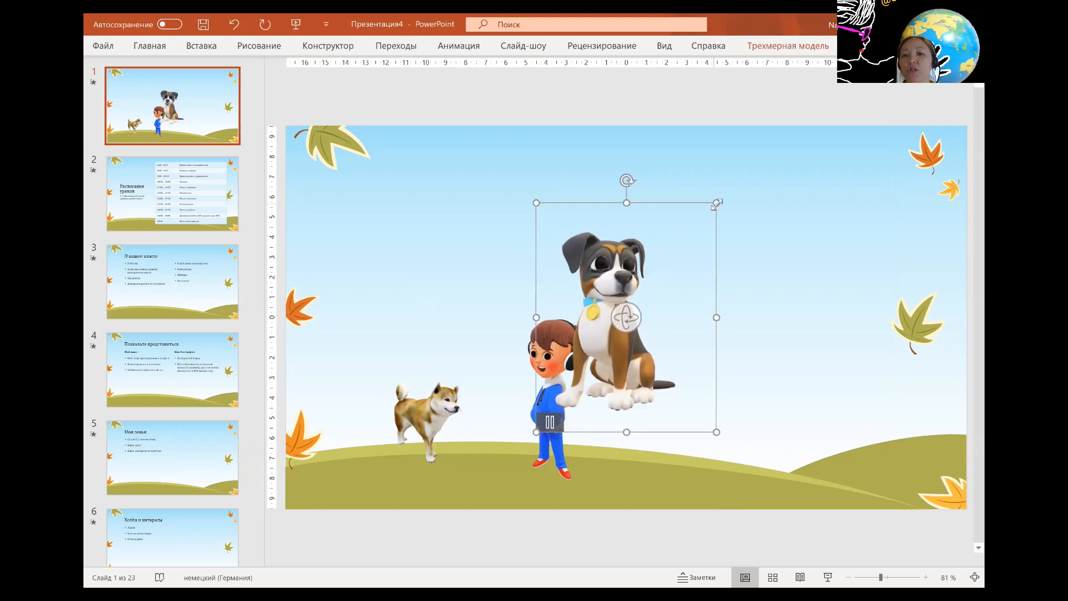
Shrink the new dog model, place it on the hill beside the boy and turn it towards him.
drag(715, 205, 631, 447)
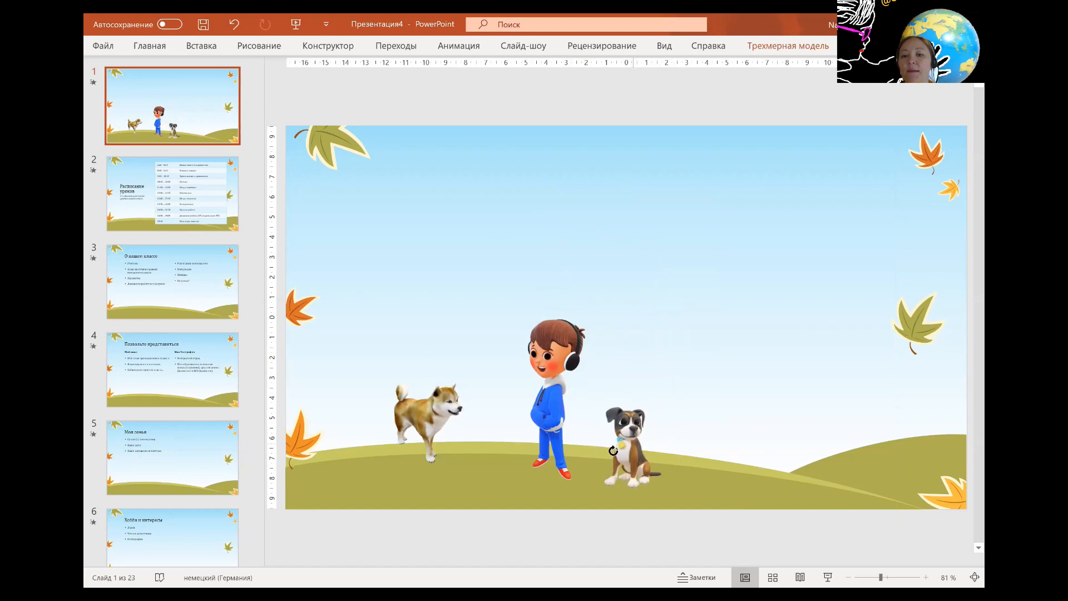
drag(645, 453, 661, 351)
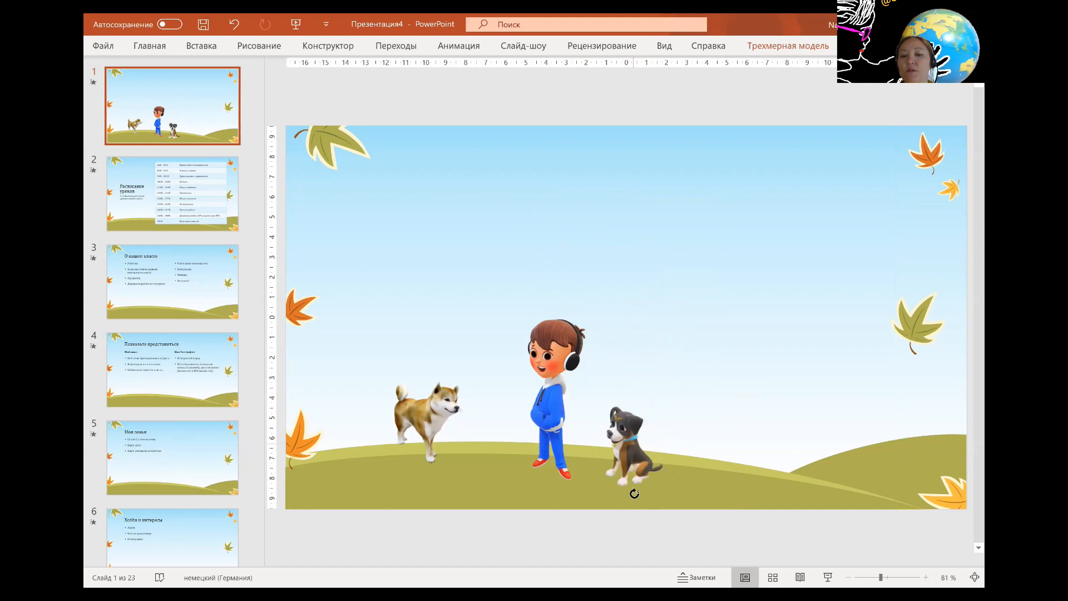
drag(683, 464, 638, 436)
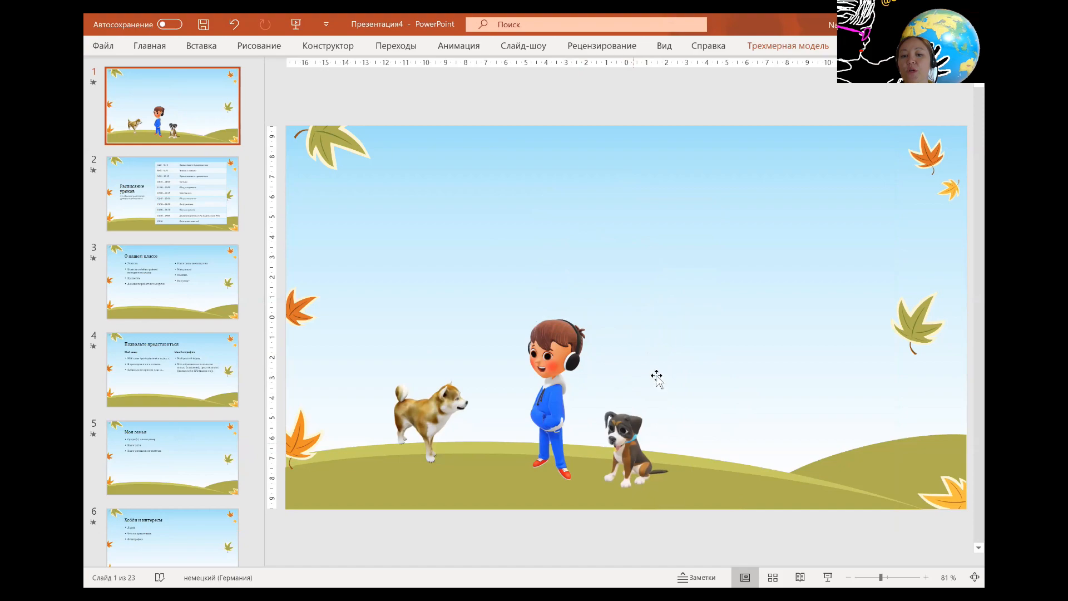
key(ctrl+z)
click(632, 288)
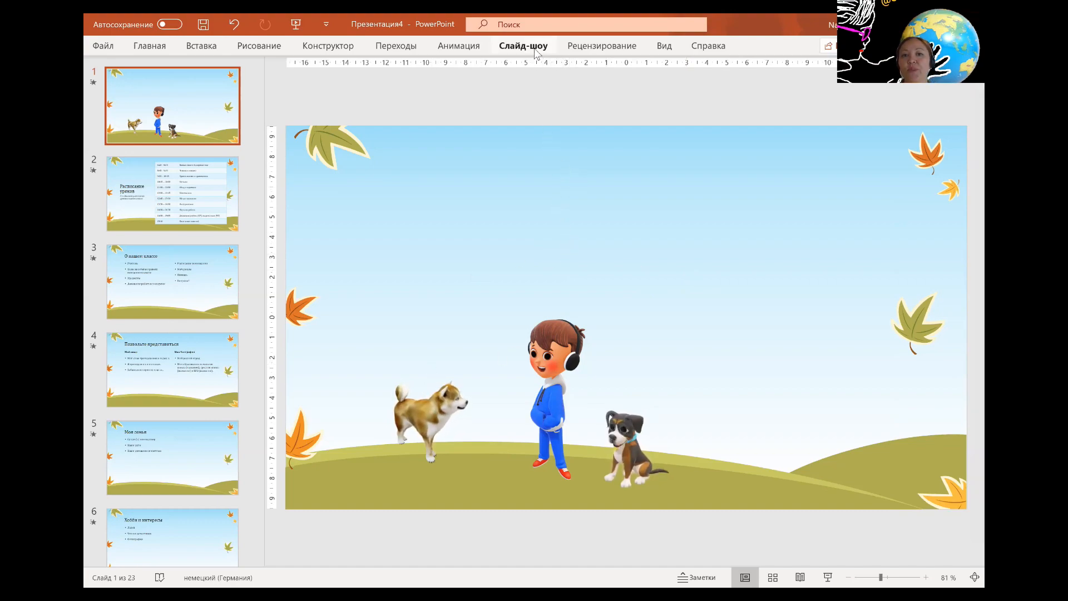
Apply the "Проявление" animation to the boy model.
click(469, 47)
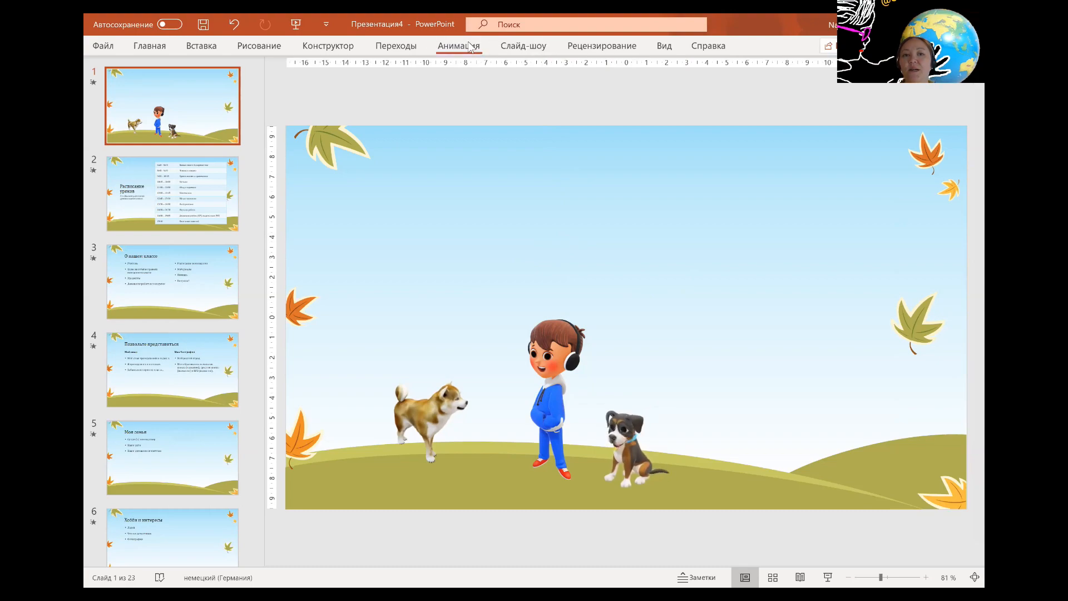
click(441, 415)
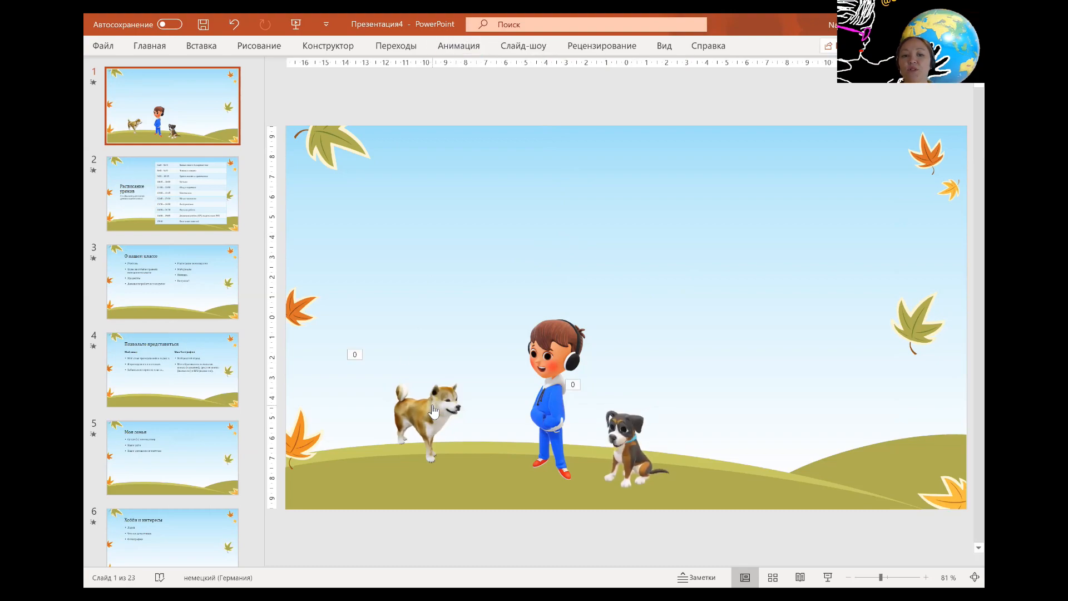
click(425, 372)
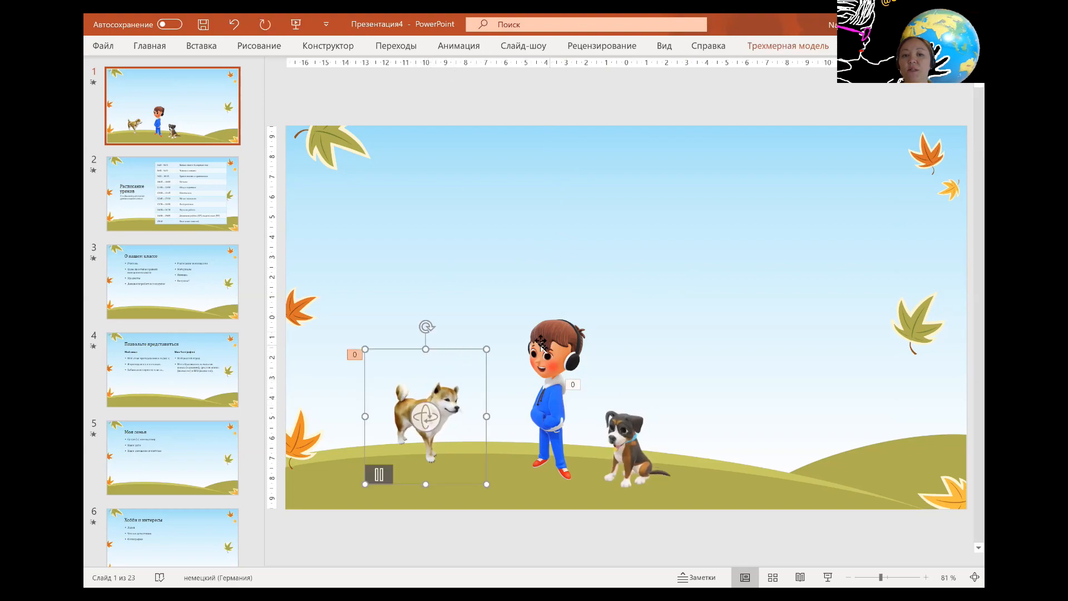
click(359, 355)
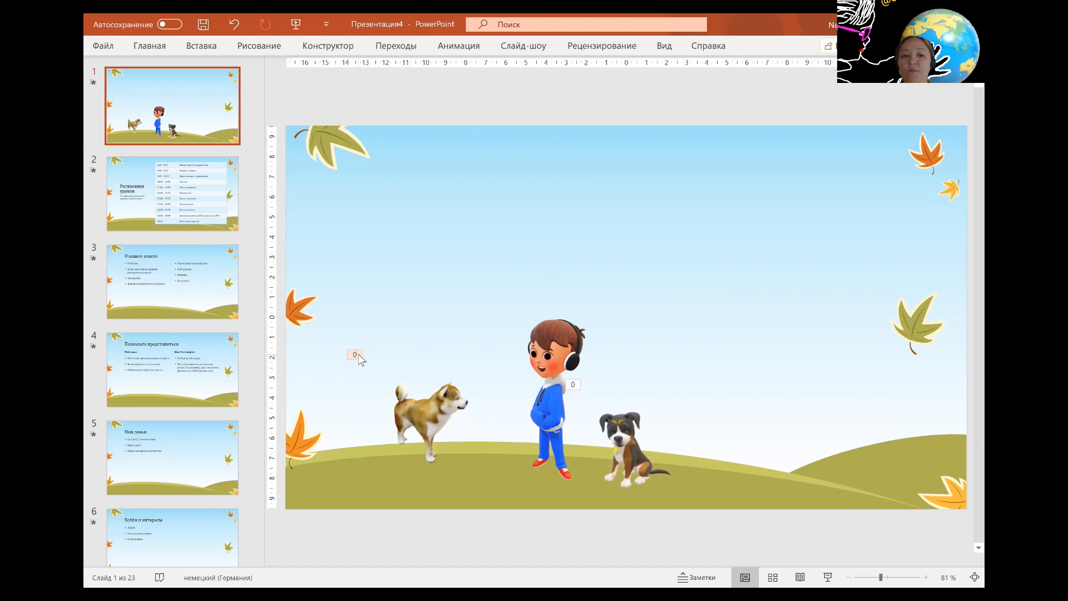
click(562, 350)
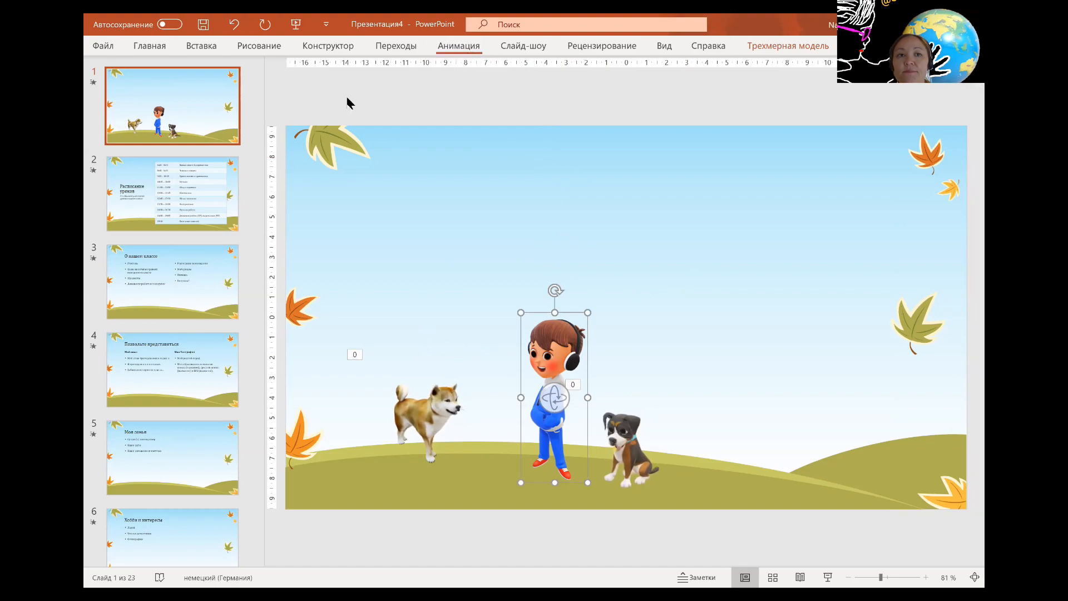
click(227, 82)
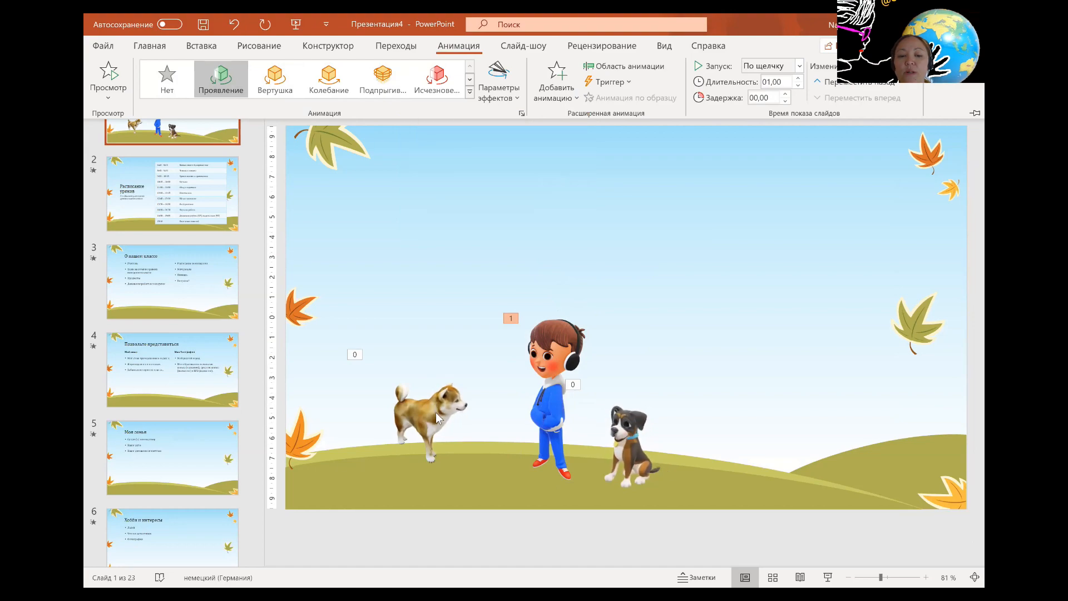
key(ctrl+F1)
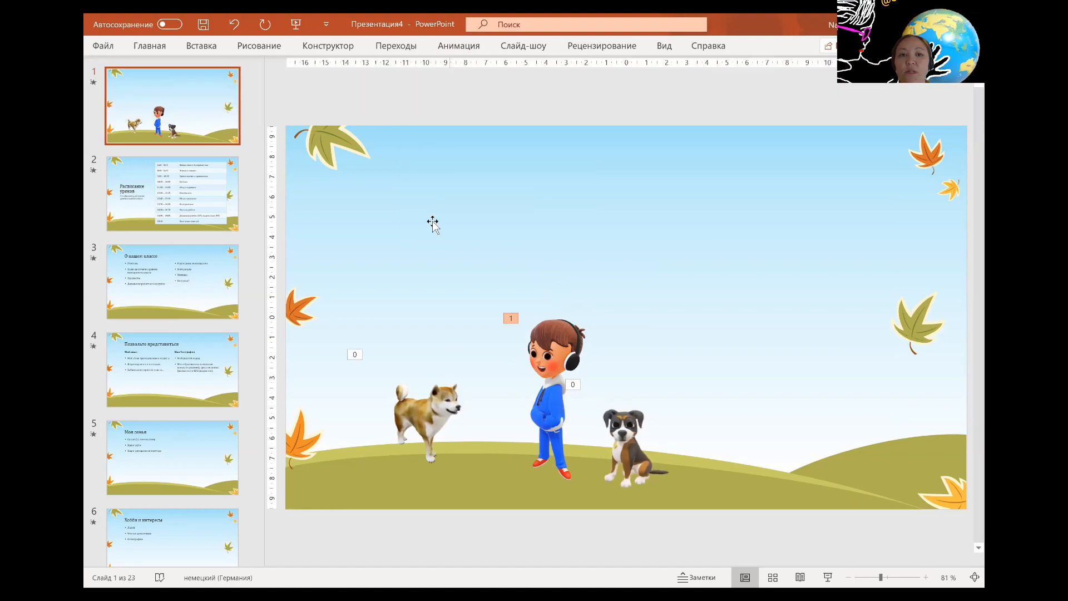
Change the boy model's animation effect to the jump effect "Подпрыгивание".
click(448, 55)
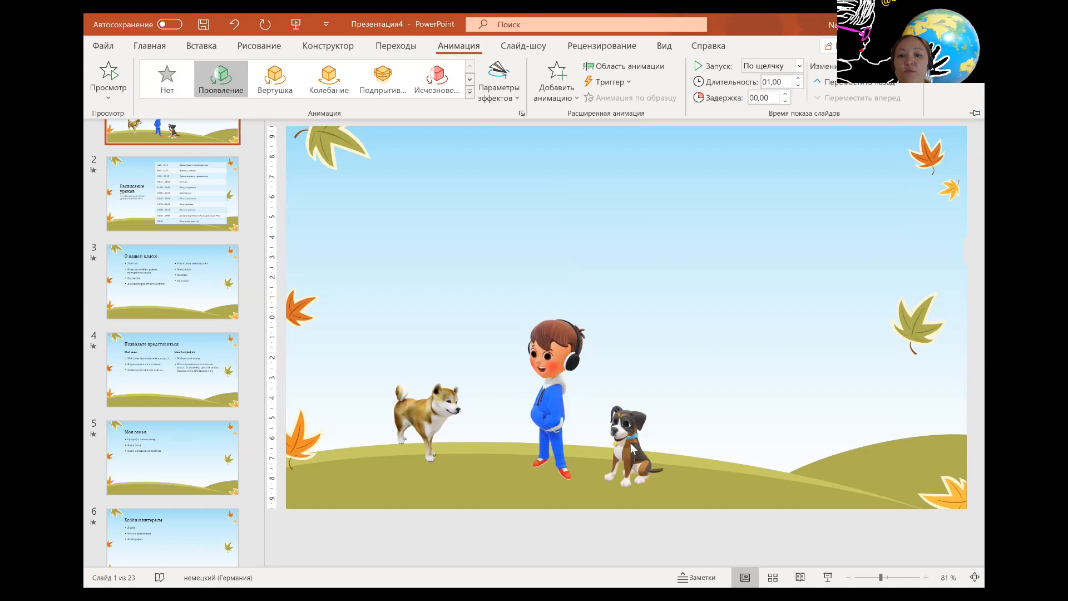
click(630, 443)
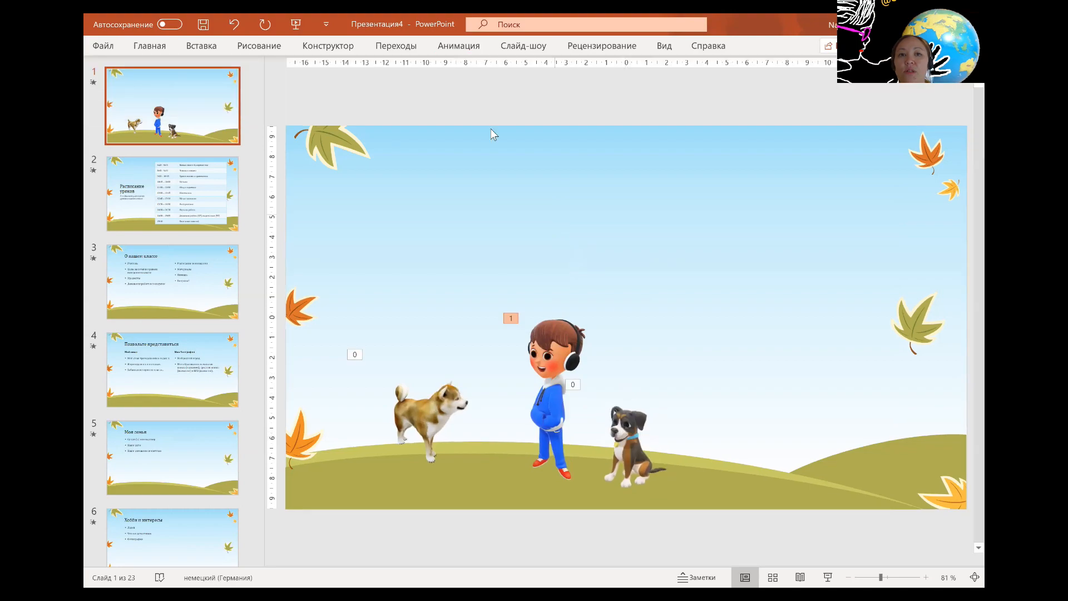
click(461, 49)
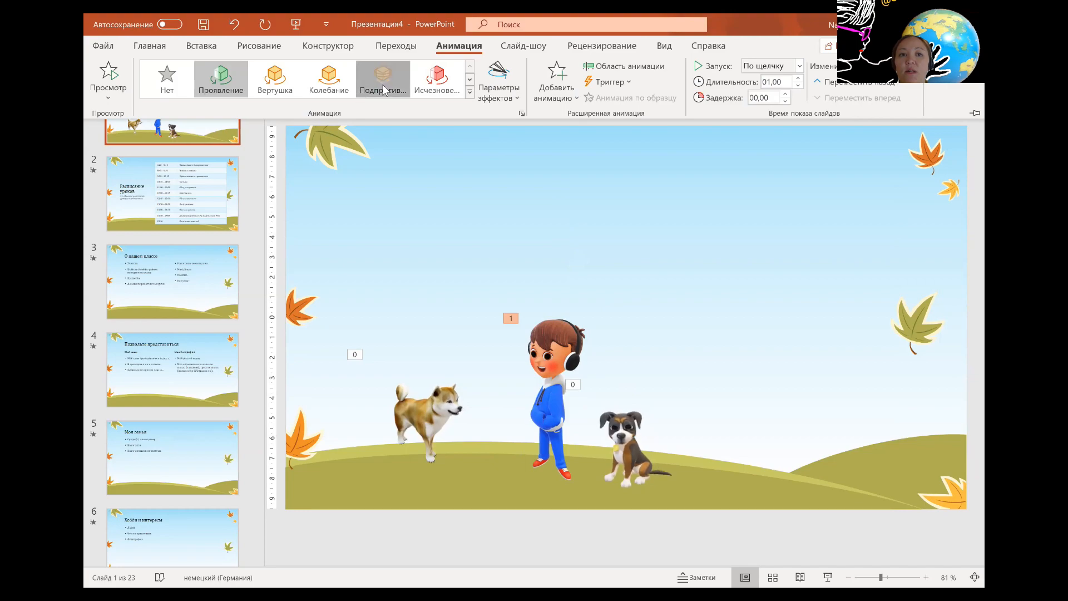
click(382, 85)
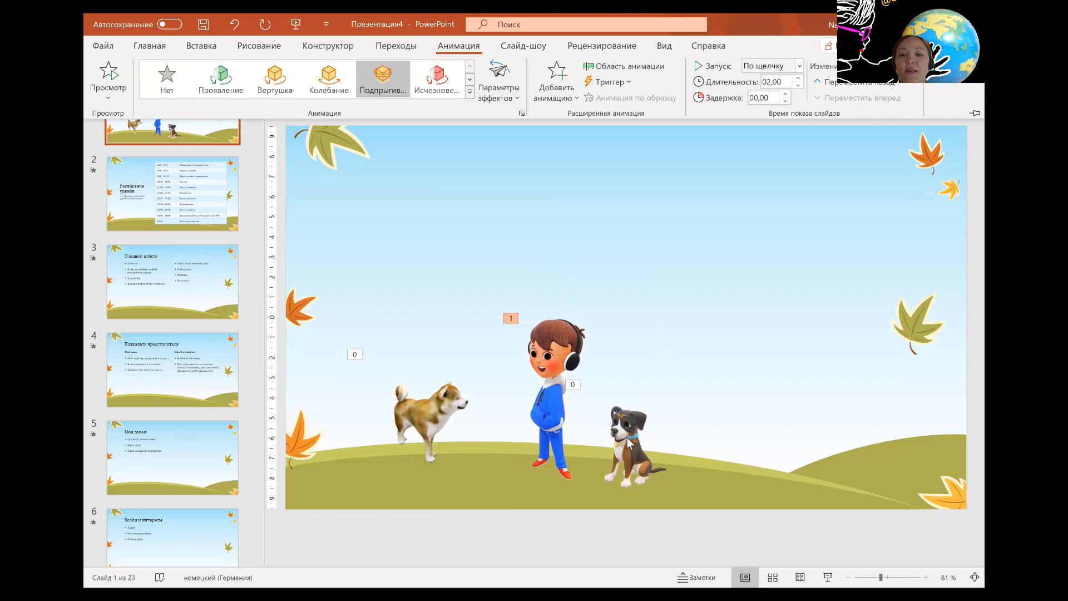
Set the sitting dog's embedded model animation to "Сцена 4".
click(626, 437)
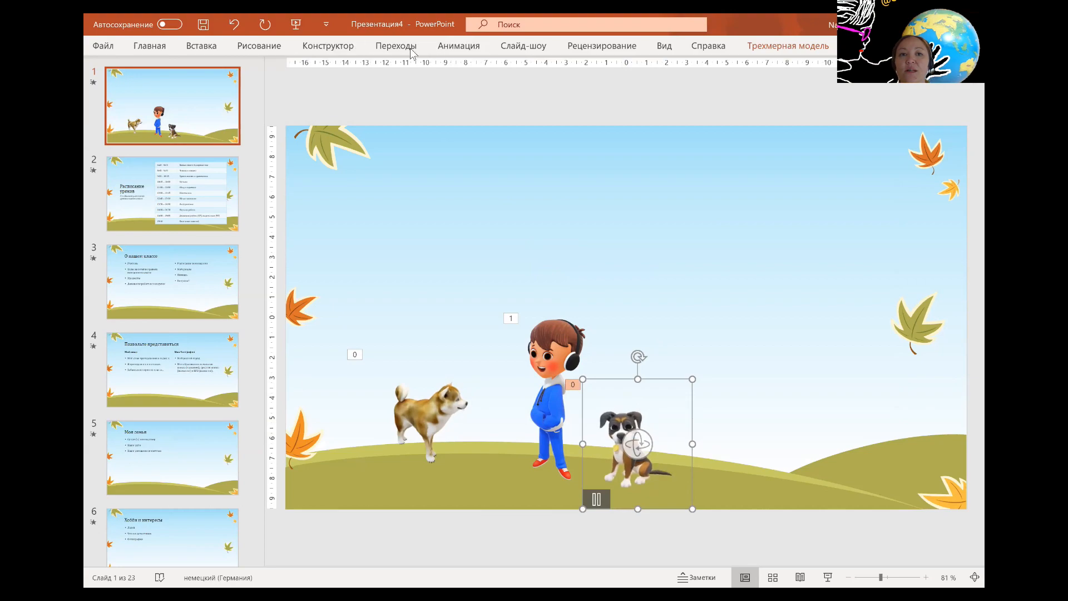
click(456, 48)
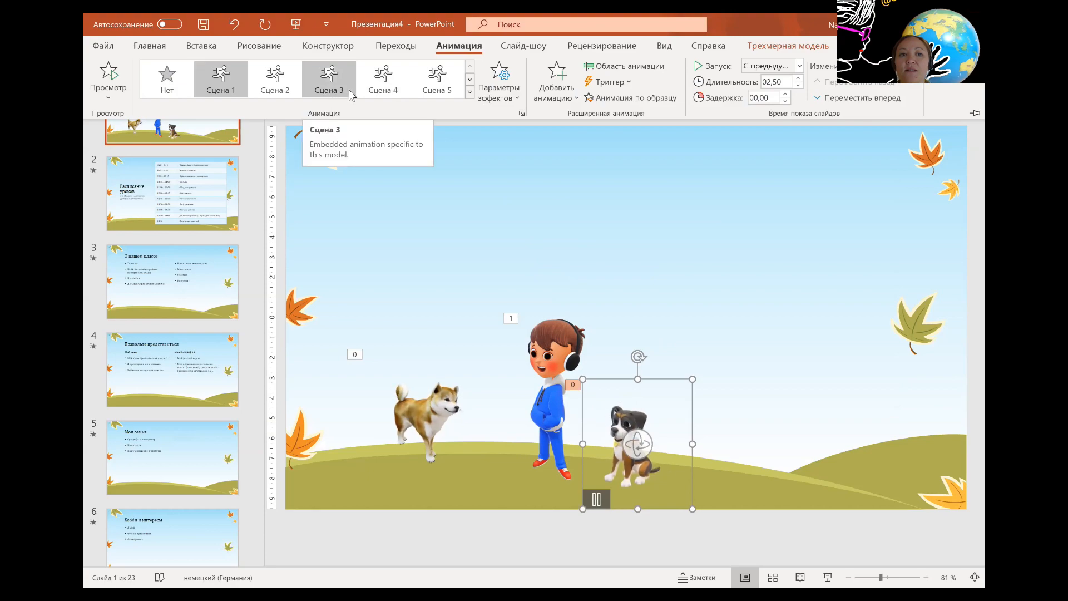
click(385, 85)
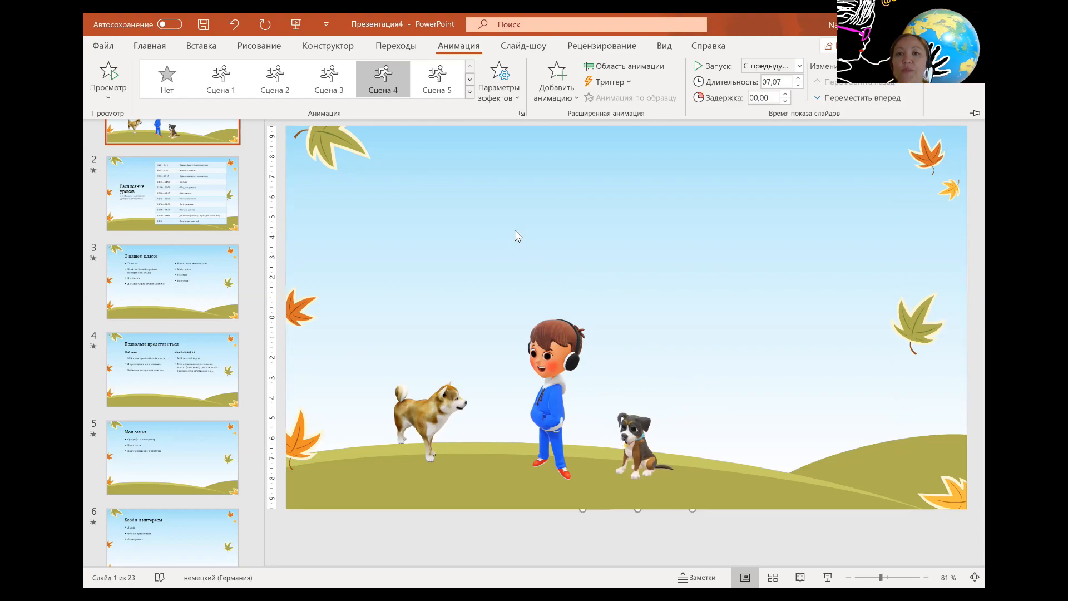
click(543, 209)
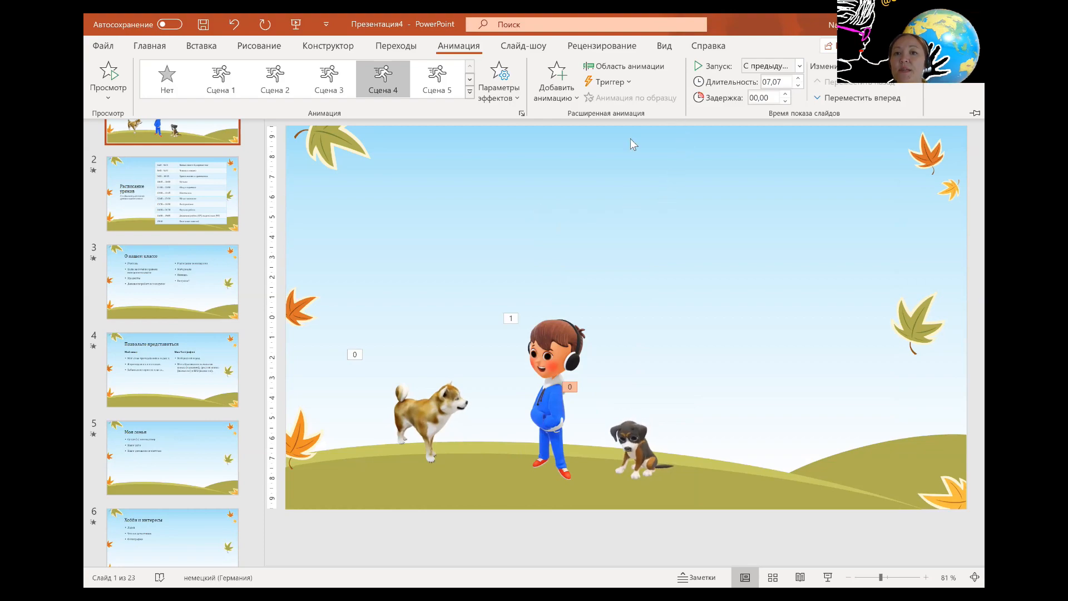
Add a text box above the boy, widen it to about 11 cm and prepare it for text entry.
click(198, 49)
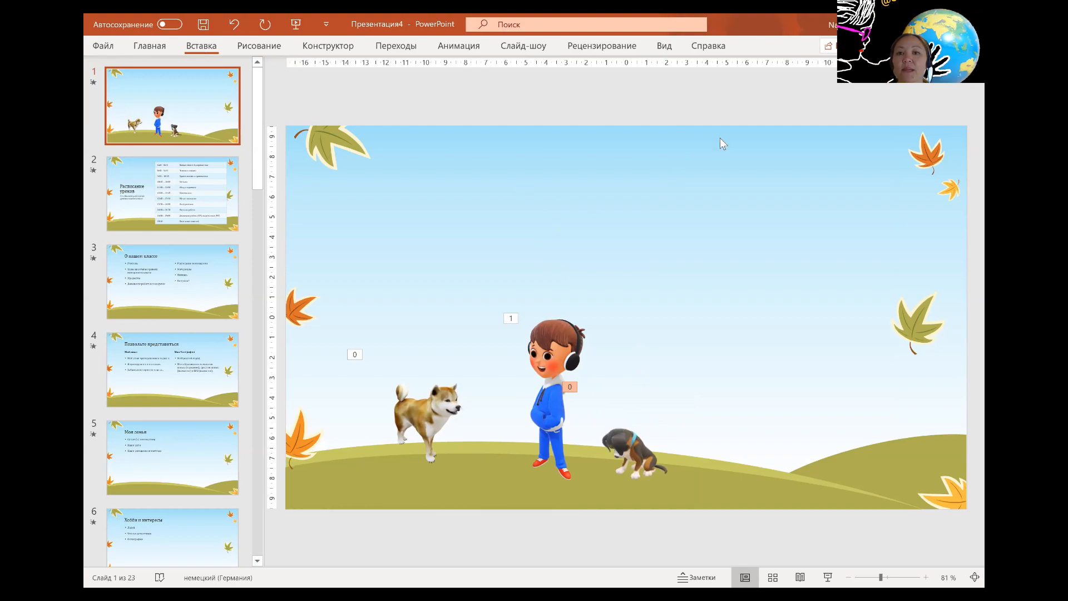
click(728, 88)
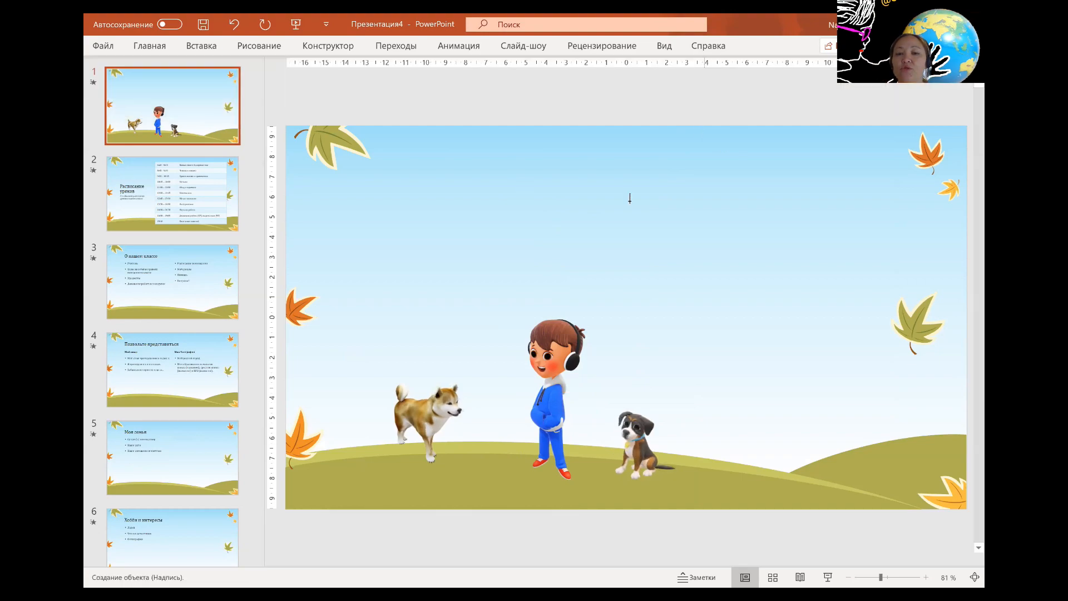
click(521, 260)
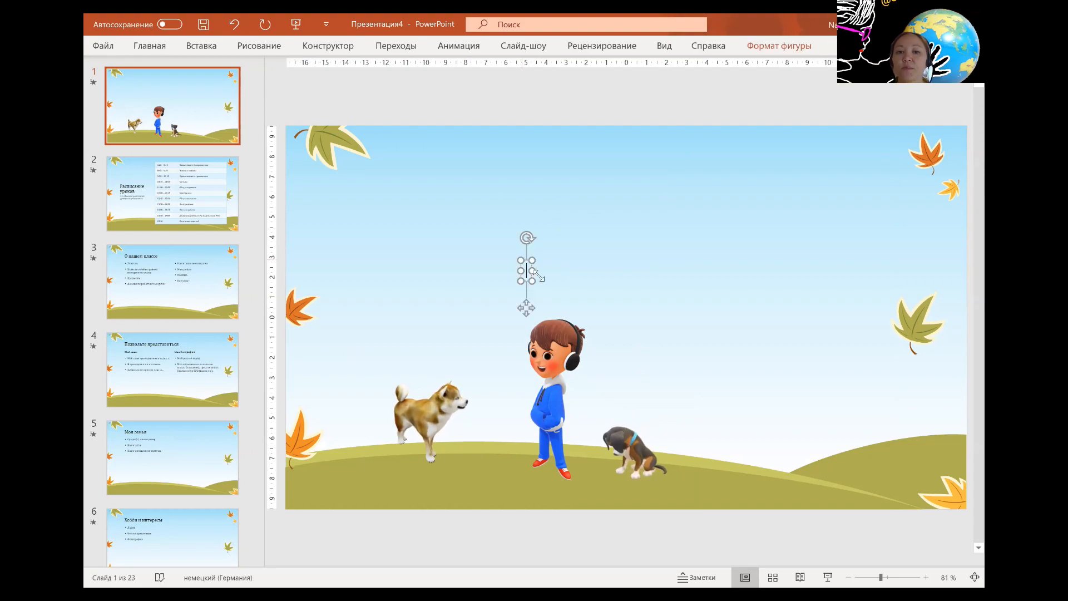
mouse_move(542, 270)
mouse_down()
mouse_move(737, 301)
mouse_move(755, 363)
mouse_up()
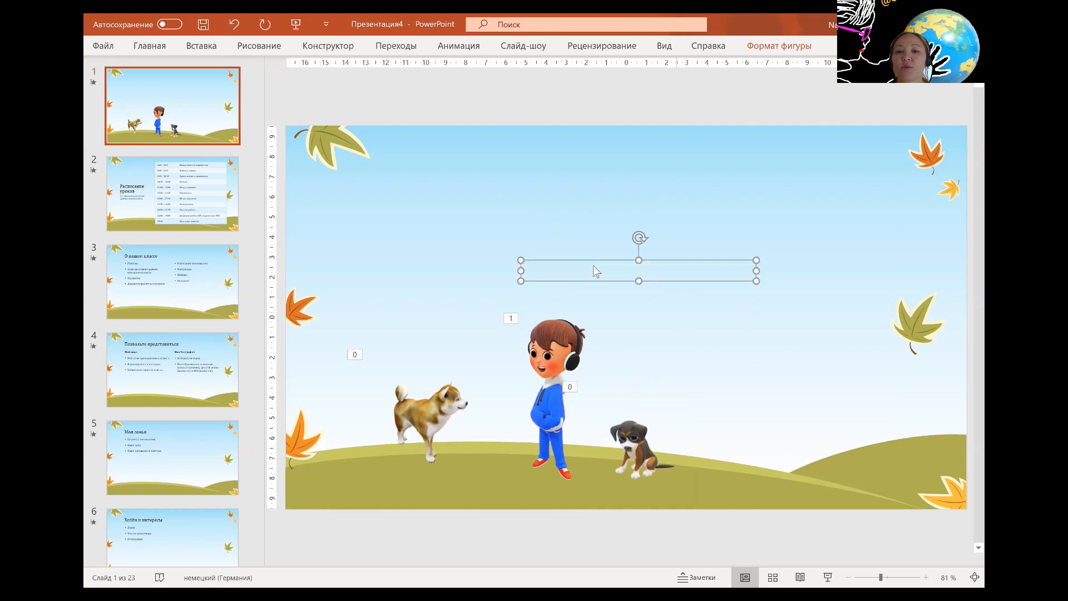
click(539, 269)
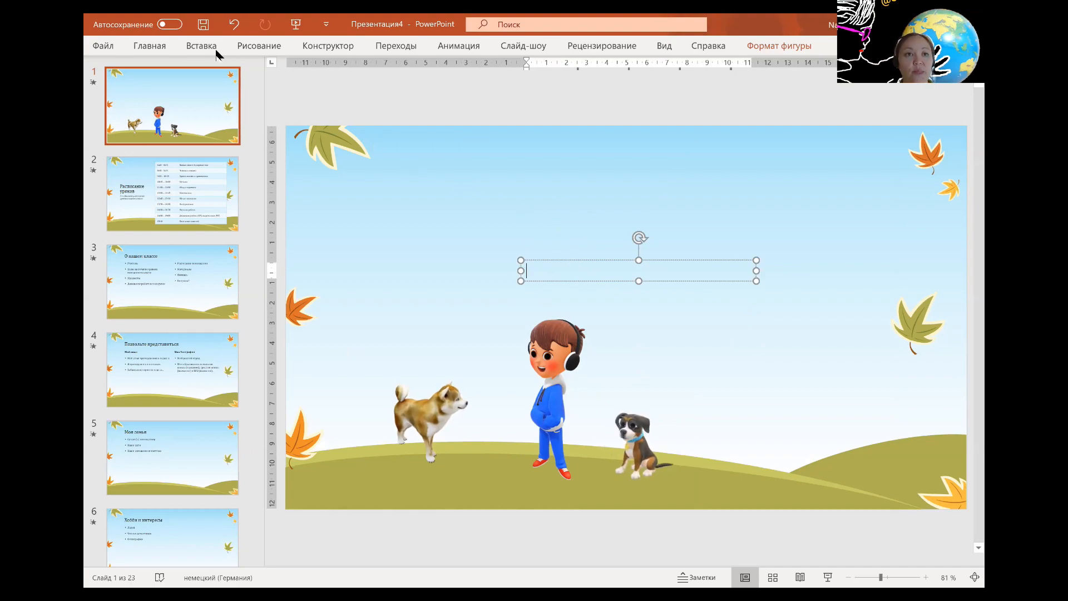
Enter "Hallo Freunde" in the empty text box above the boy.
click(154, 52)
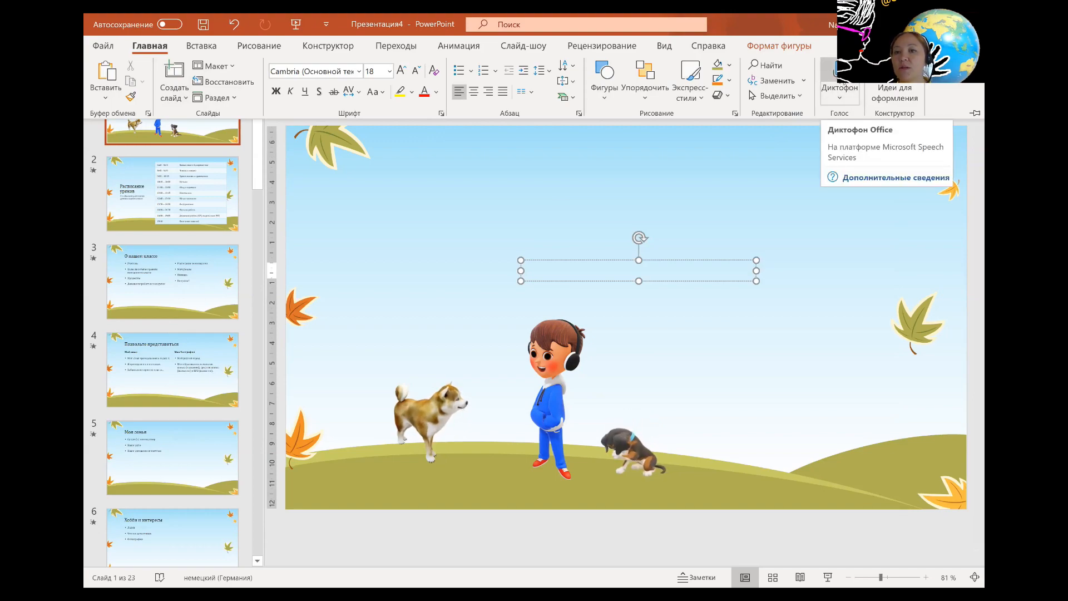
key(ctrl+F1)
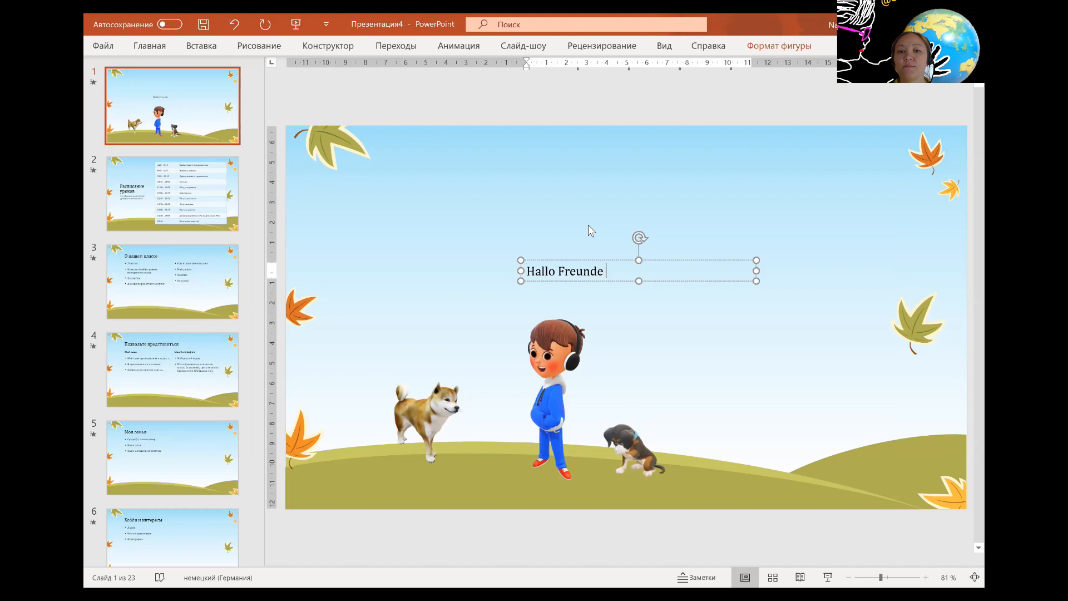
click(528, 206)
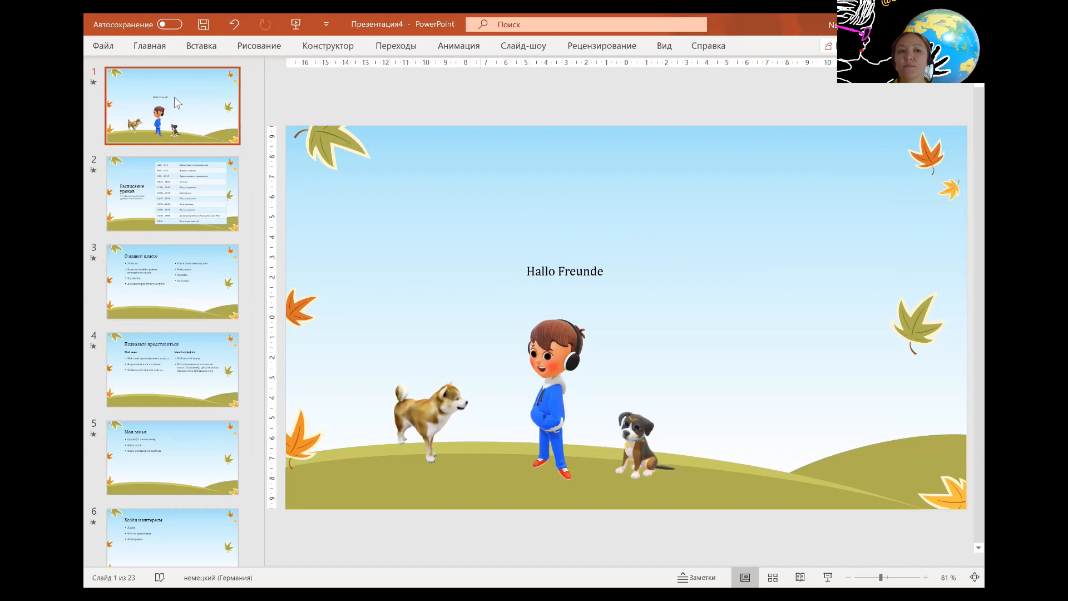
Play the slide show from the opening slide to preview its animations, and advance to the timetable slide.
click(228, 204)
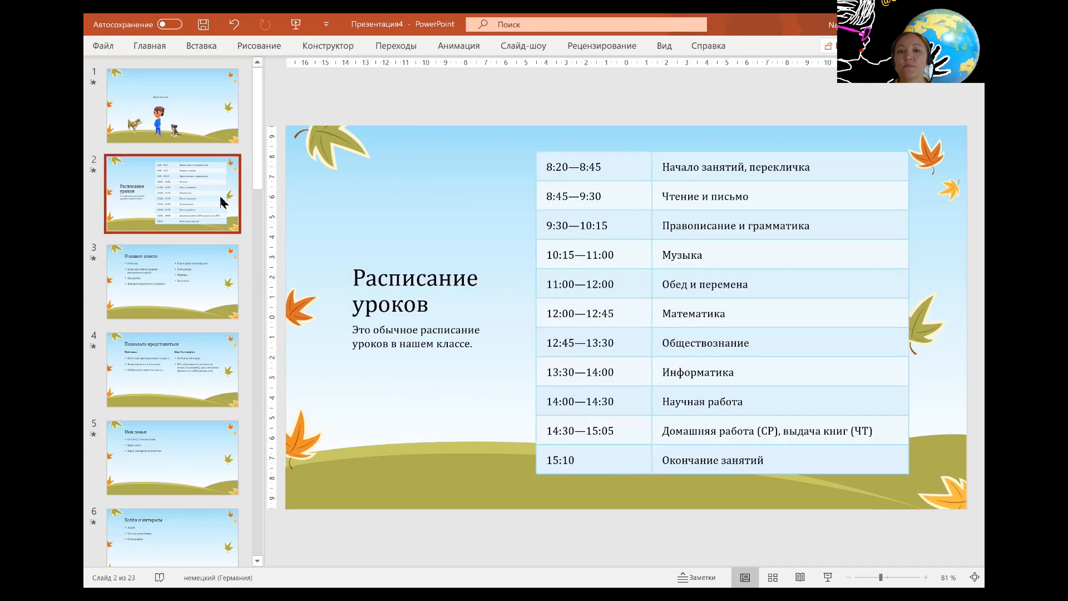
click(202, 117)
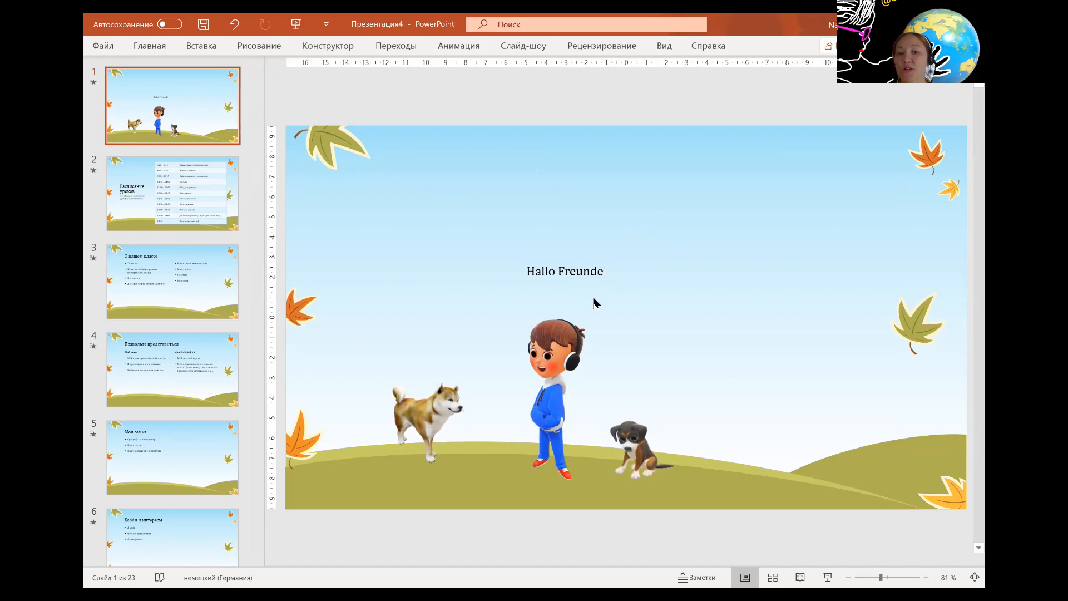
click(521, 47)
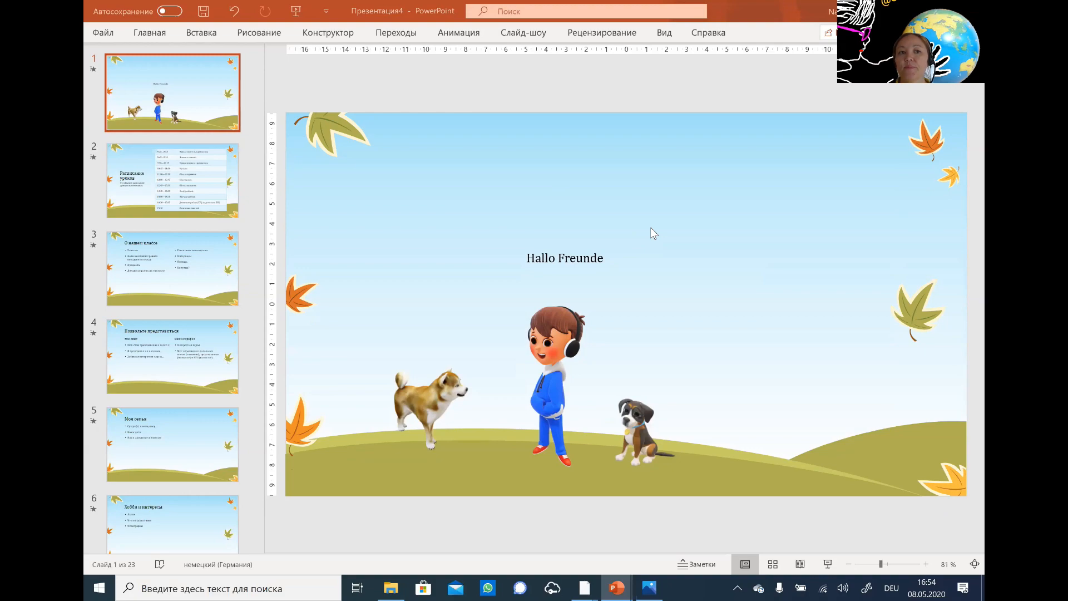
key(F5)
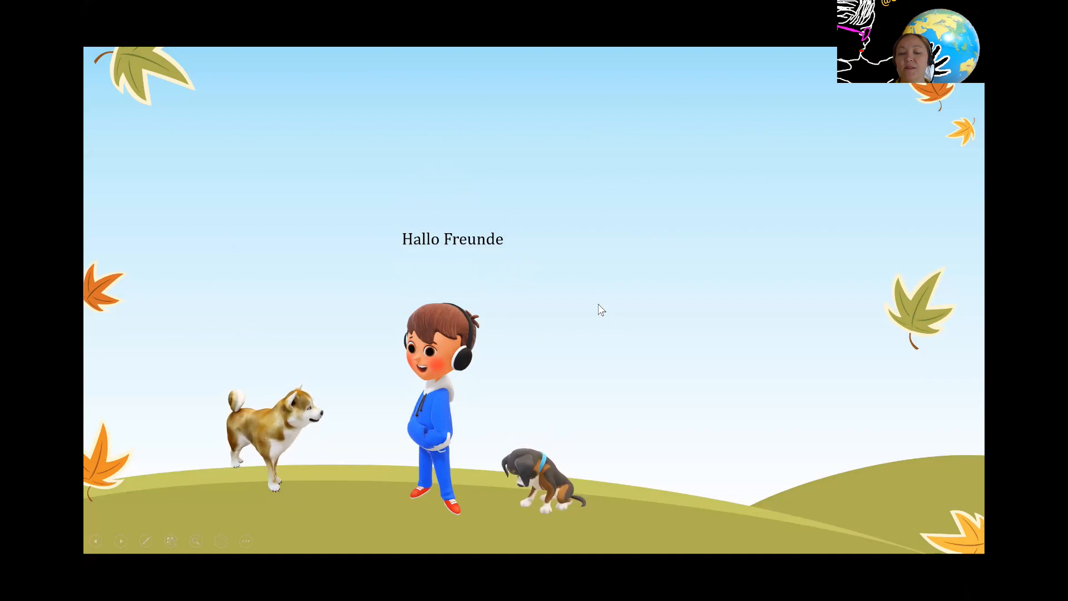
click(562, 301)
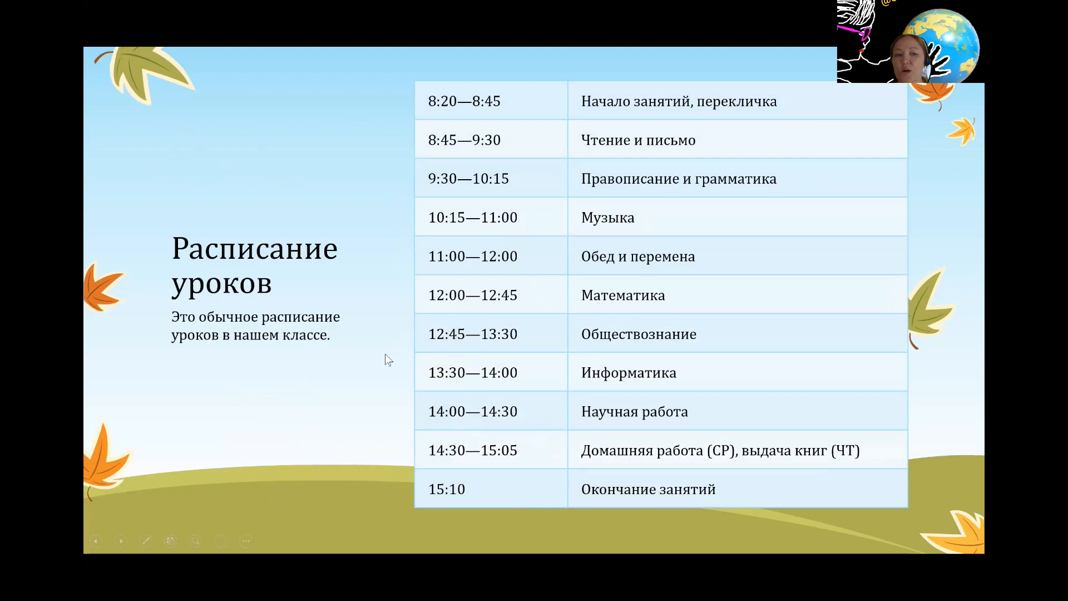
End the slide show and return to the opening slide with the boy and two dogs.
right_click(258, 329)
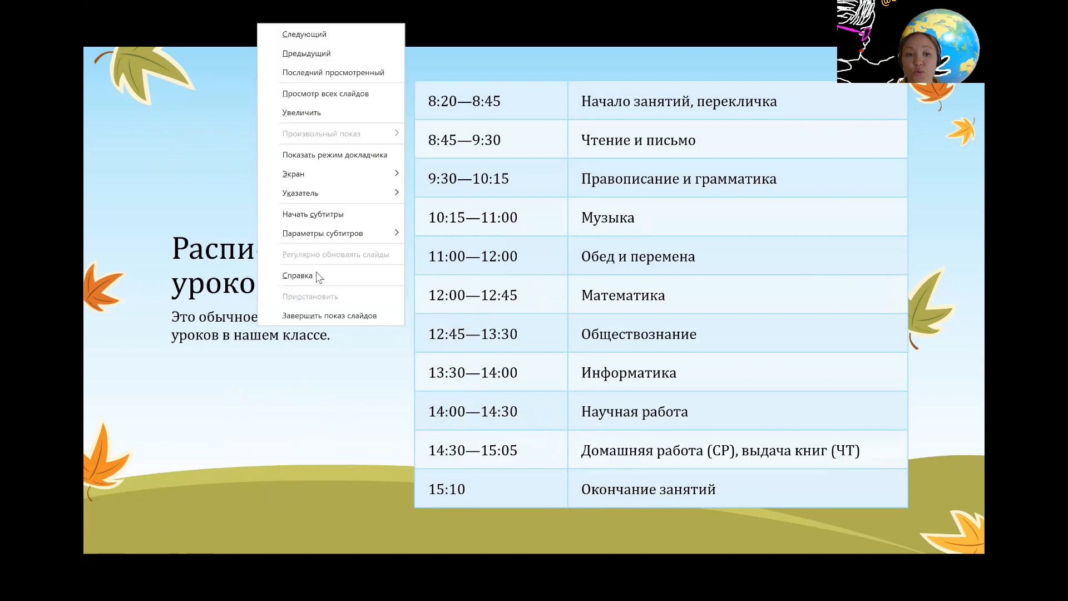
click(352, 318)
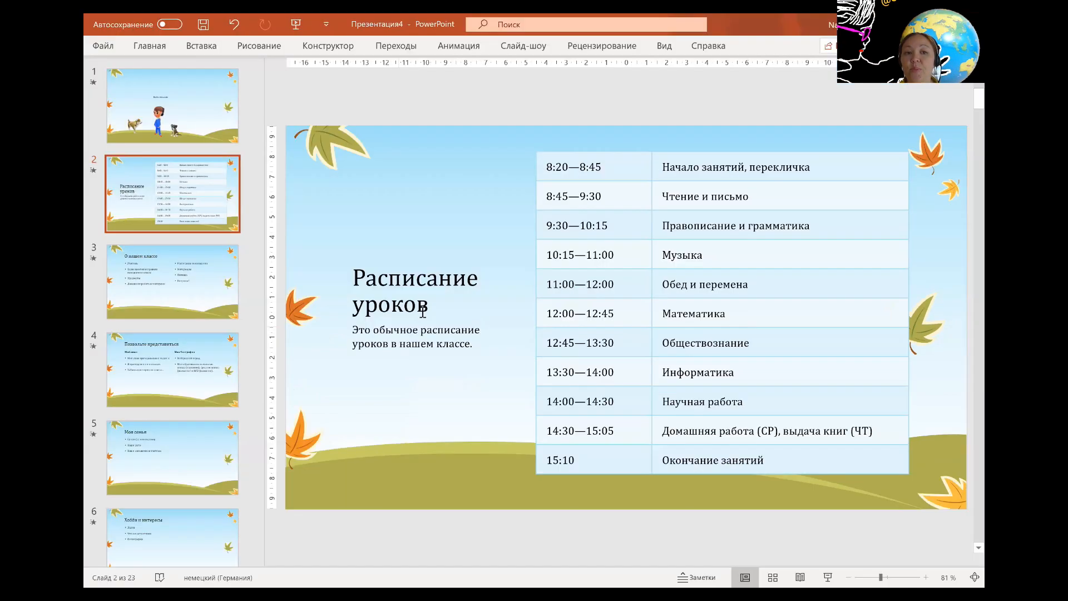
click(174, 102)
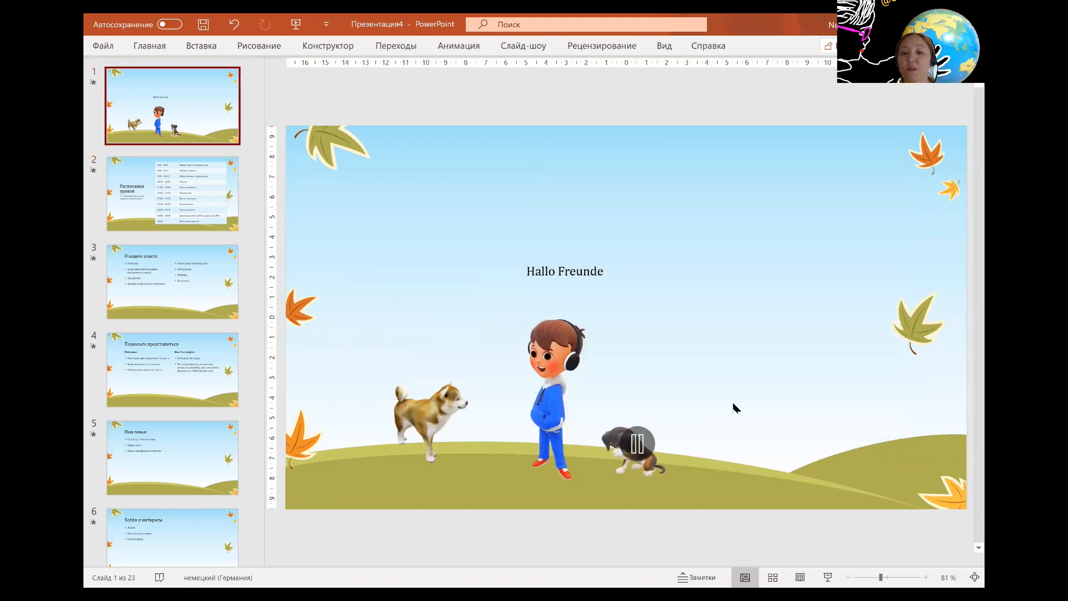